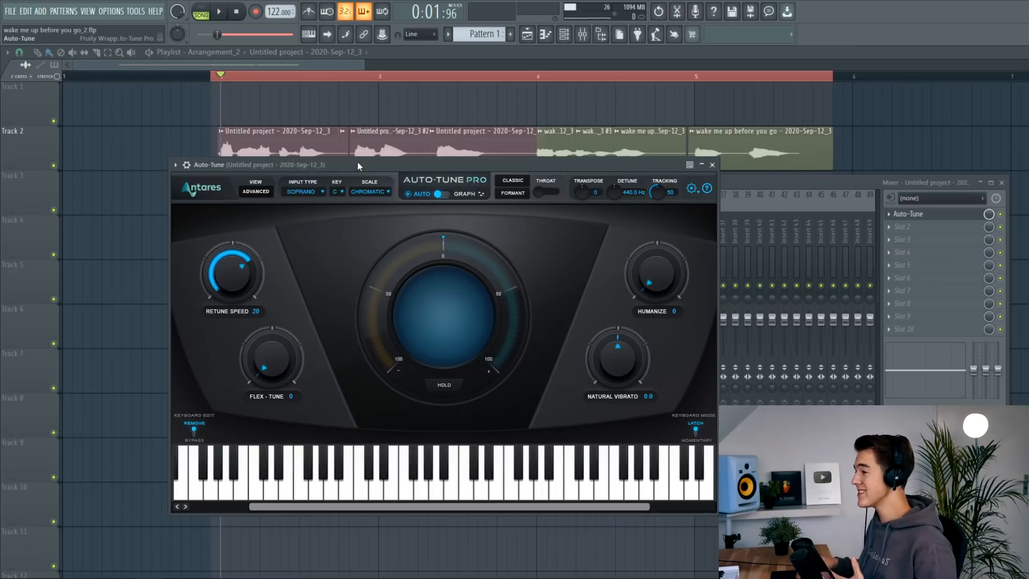
Set Auto-Tune's retune speed to 3
drag(353, 166, 358, 157)
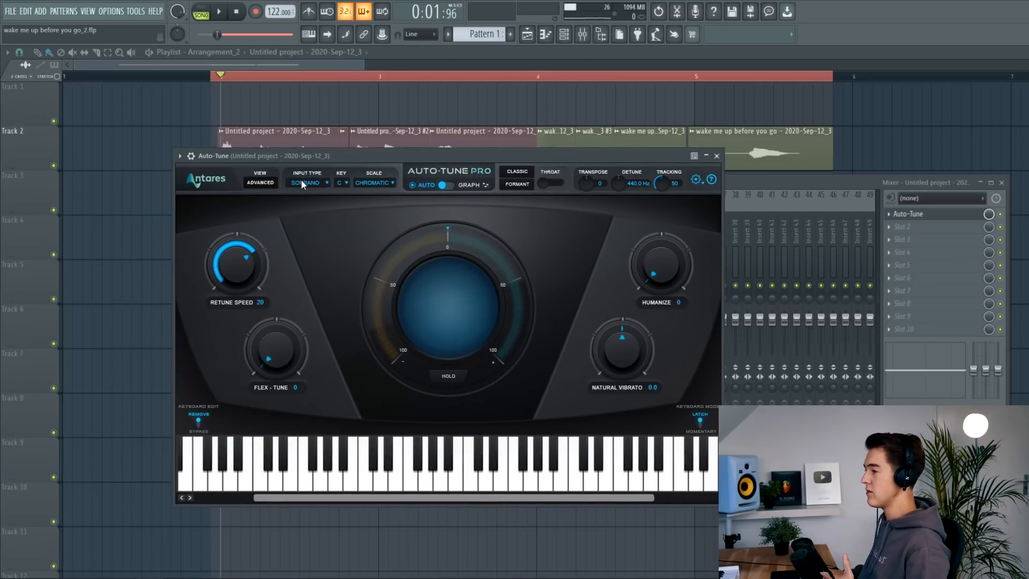
drag(244, 281, 244, 268)
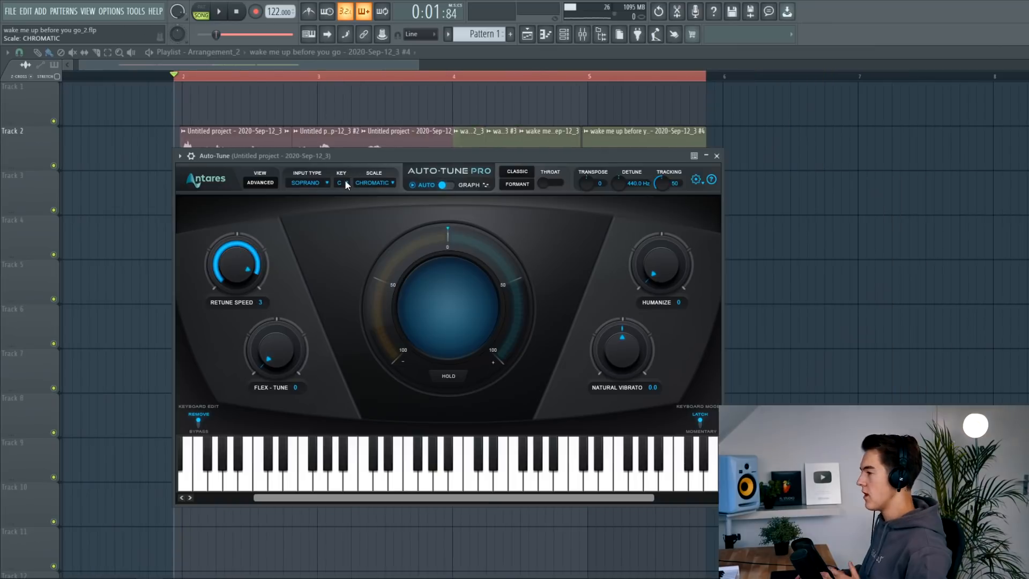
Set Auto-Tune's key to G and its scale to Minor
click(345, 180)
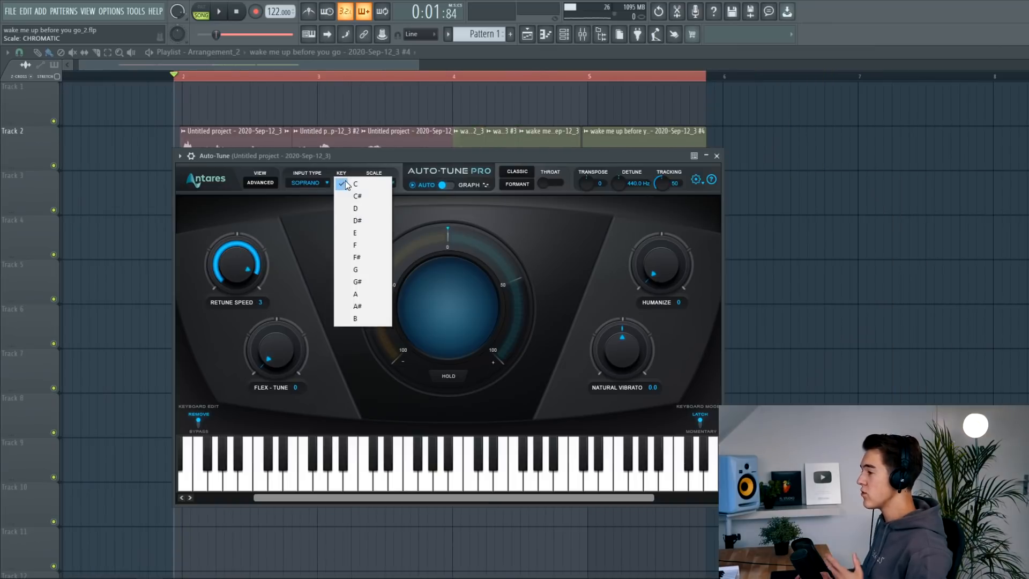
click(346, 185)
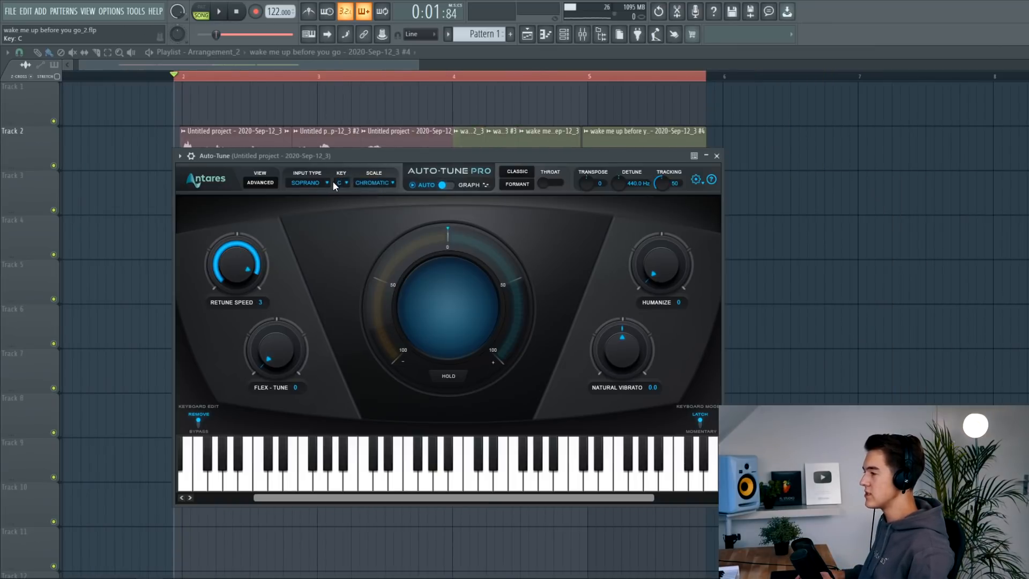
click(333, 182)
click(361, 268)
click(374, 182)
click(393, 196)
Audition the vocal with Auto-Tune's retune speed at 0 and settle on a retune speed of 4
scroll(237, 271, up, 2)
scroll(254, 306, up, 6)
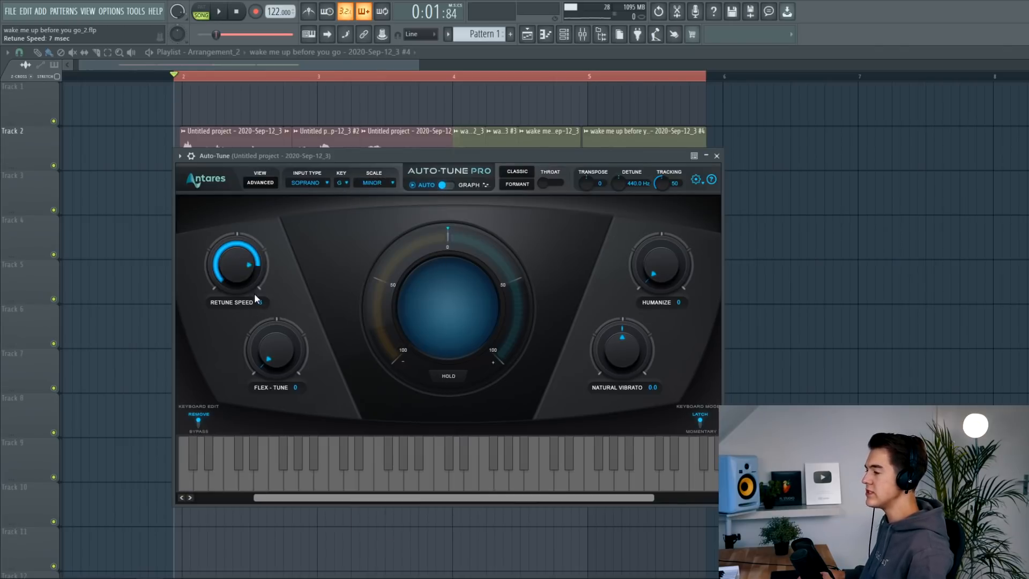
scroll(249, 278, up, 12)
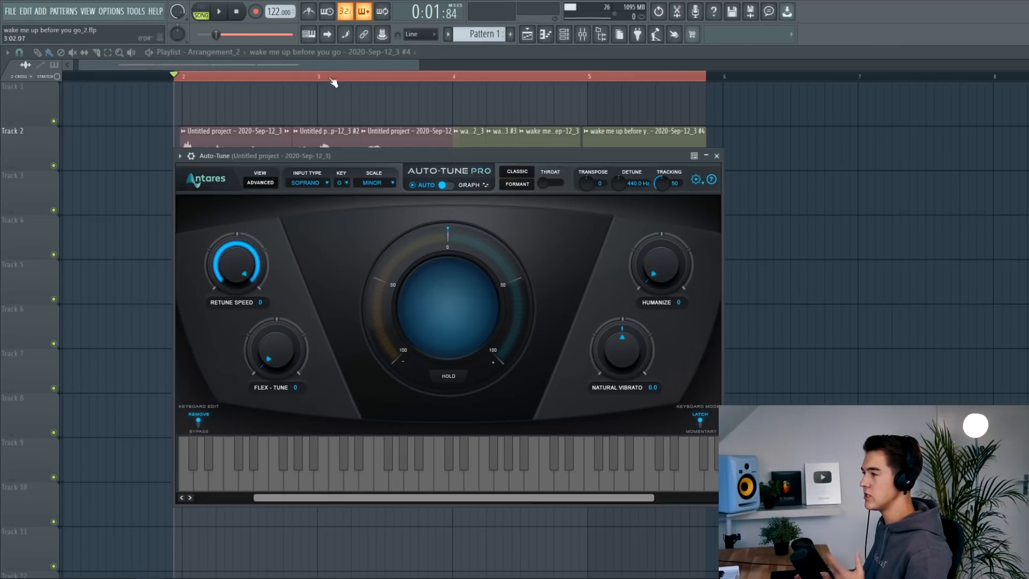
click(220, 12)
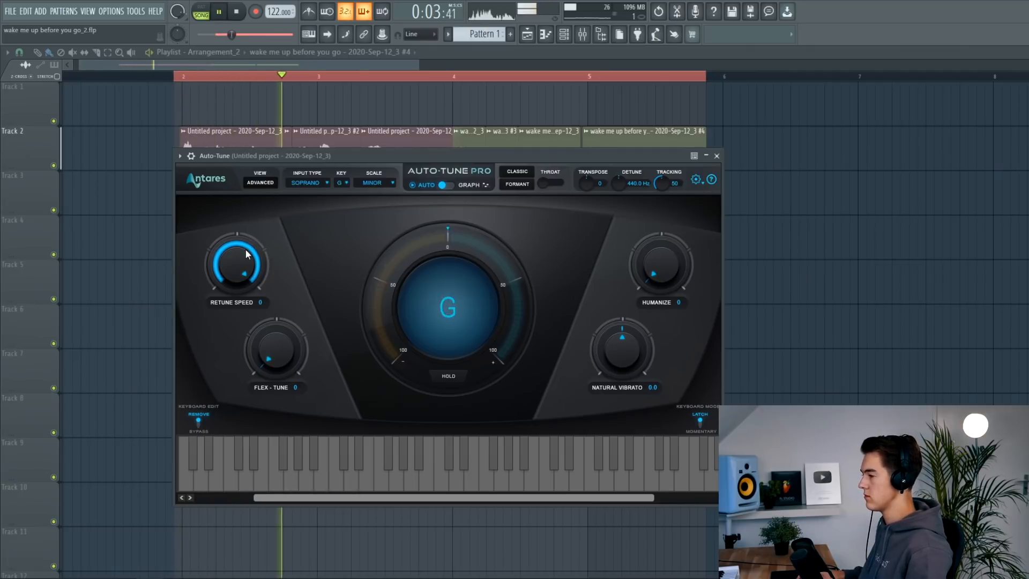
mouse_move(248, 254)
mouse_down()
mouse_move(237, 329)
mouse_move(242, 272)
mouse_up()
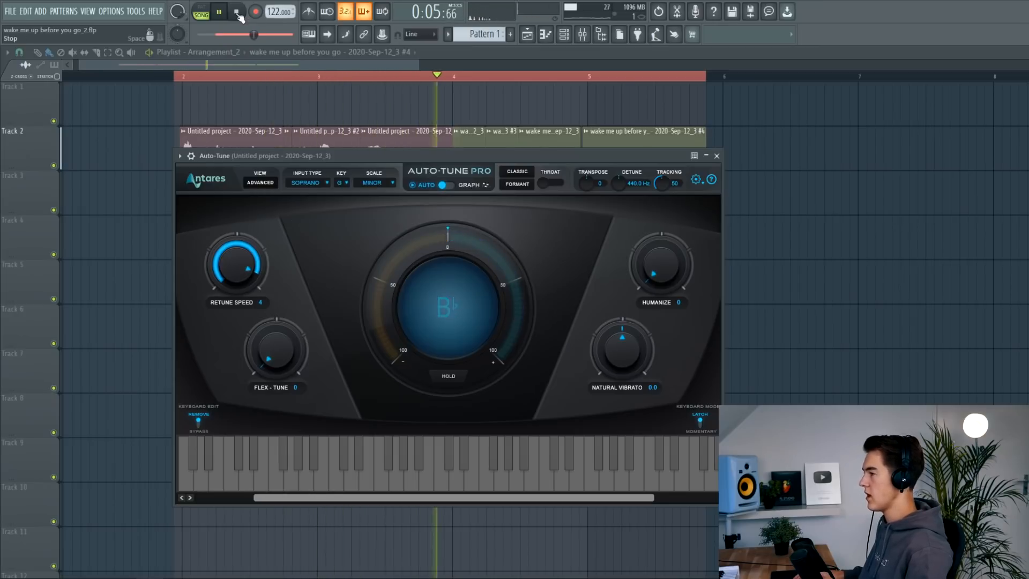
click(238, 13)
click(247, 278)
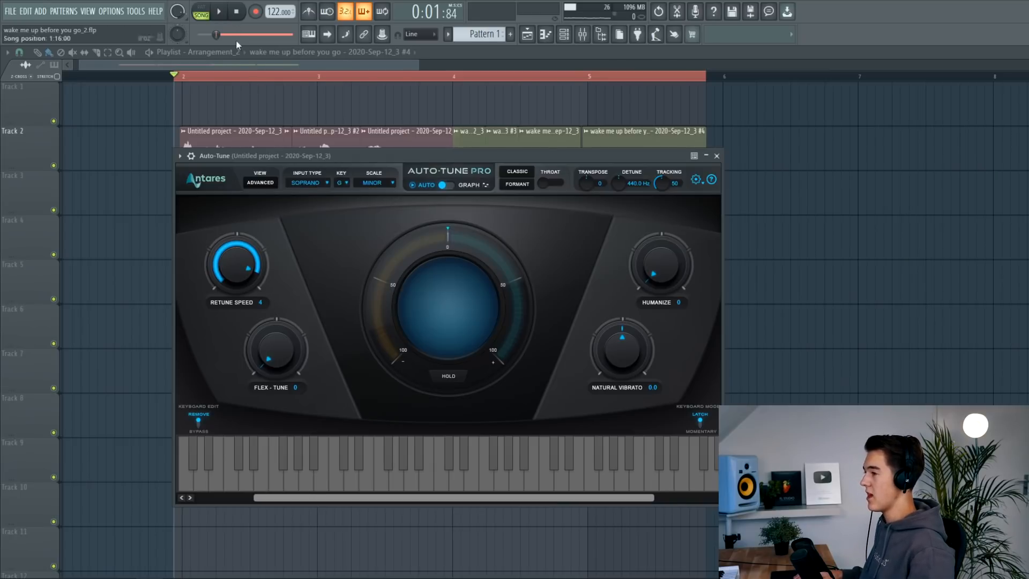
Bring the playlist to the front and play back the tuned vocal clips on Track 2
click(261, 92)
key(space)
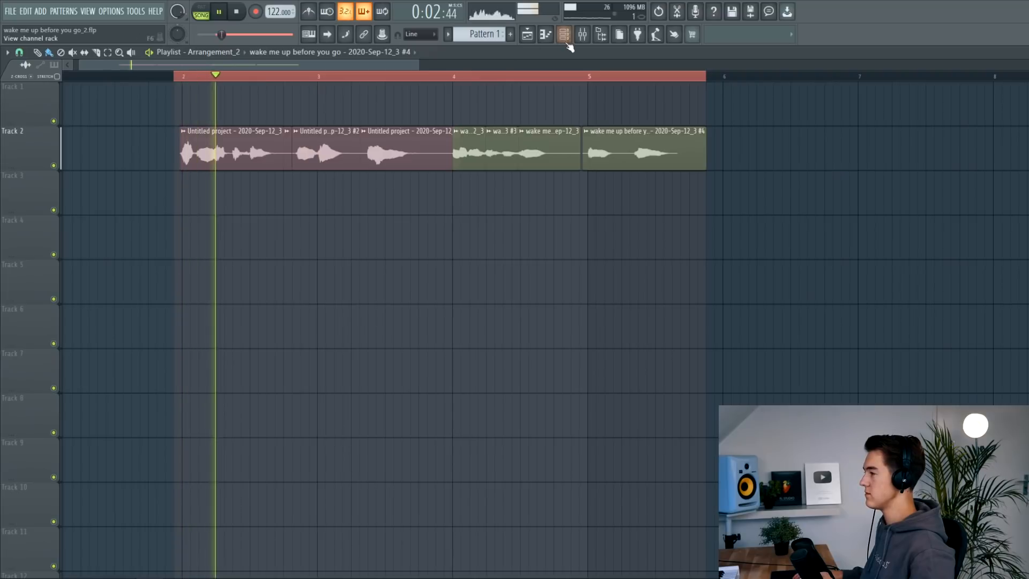
key(space)
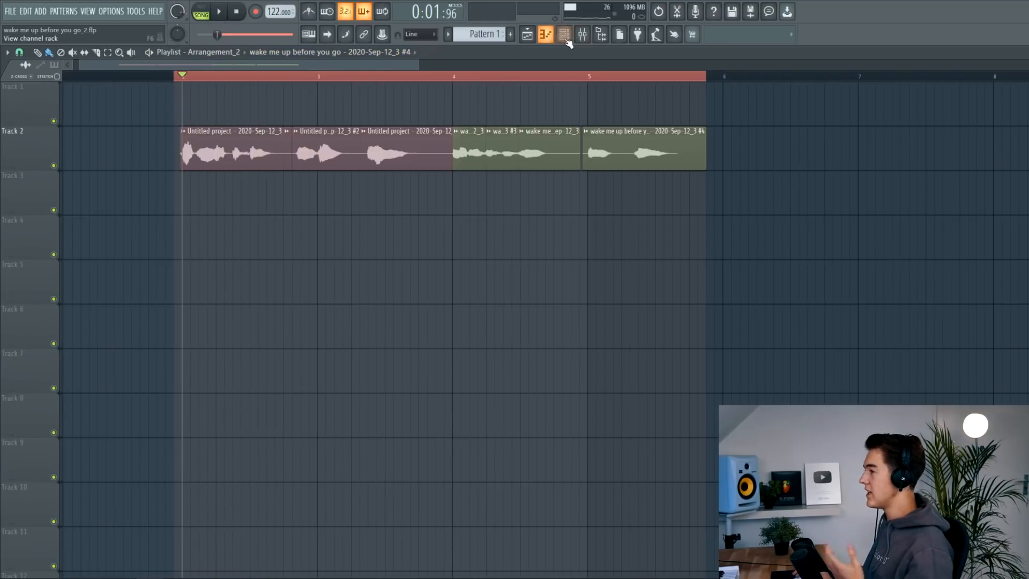
Reopen Auto-Tune on the vocal's mixer track, transpose it by -1 semitone and audition the vocal before closing the plugin
click(582, 34)
click(911, 214)
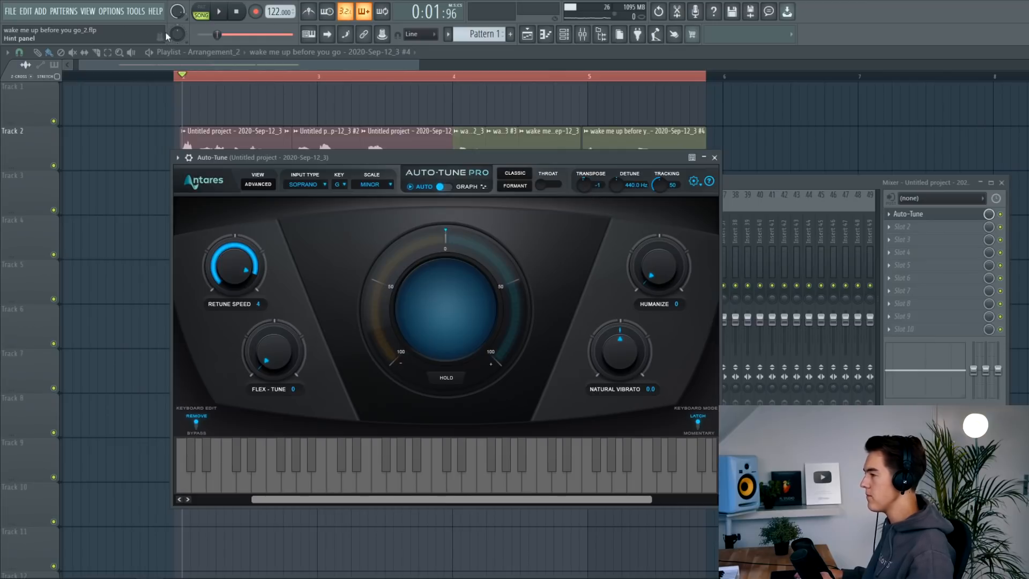
key(space)
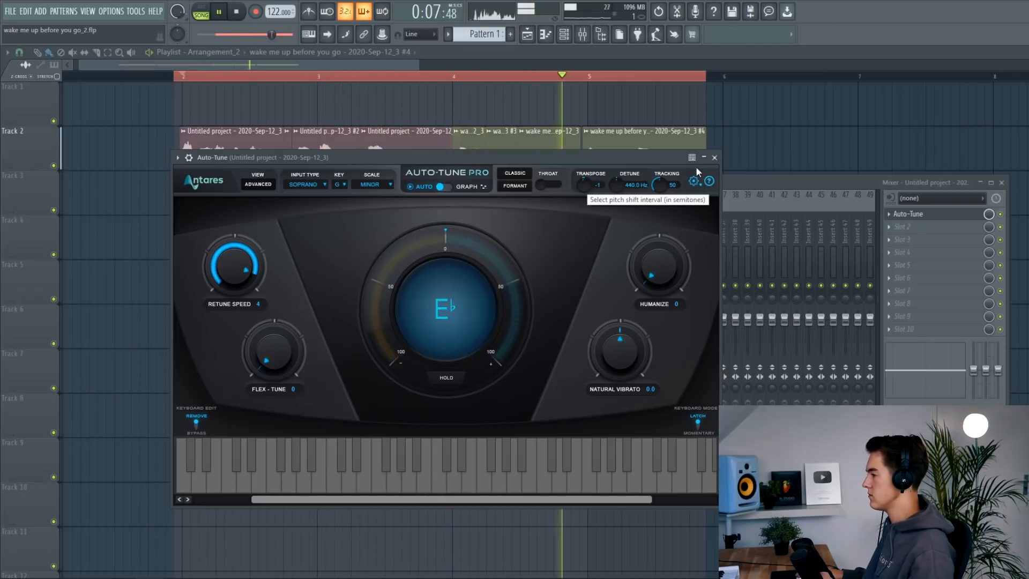
click(716, 158)
key(space)
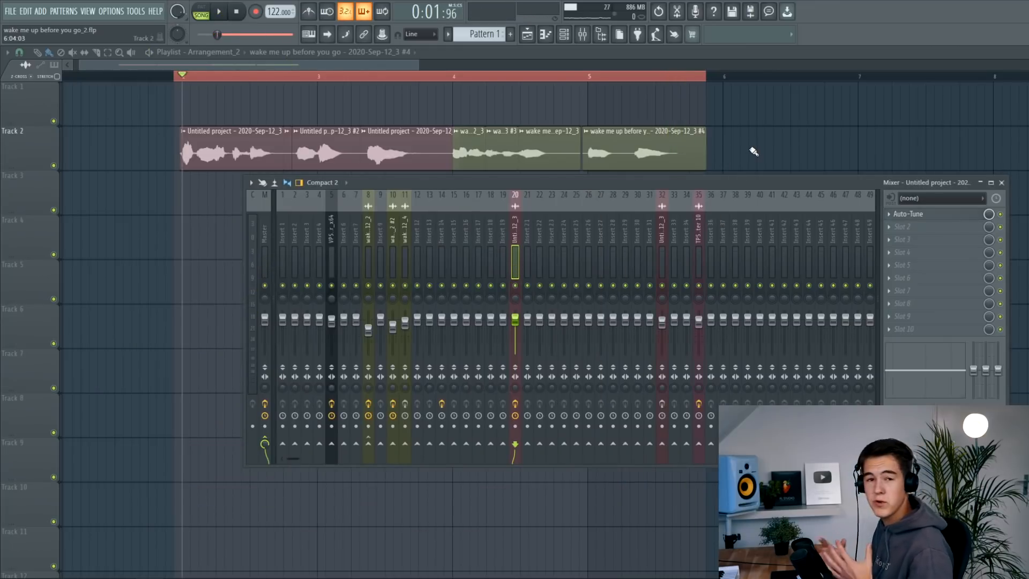
Load Fruity Parametric EQ 2 in slot 2 and use band 1 as a high-pass filter at about 121 Hz while auditioning
click(911, 230)
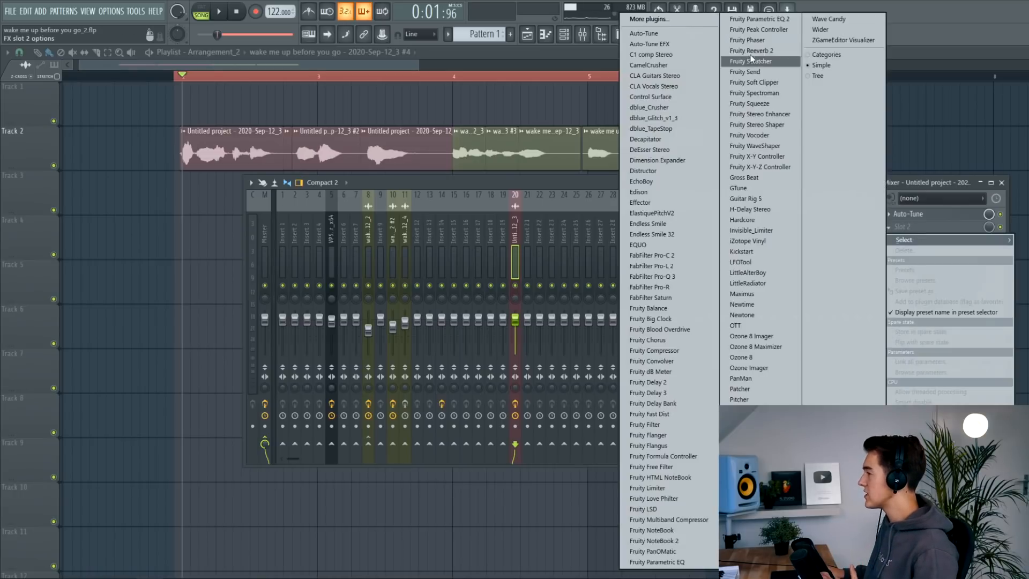
click(759, 18)
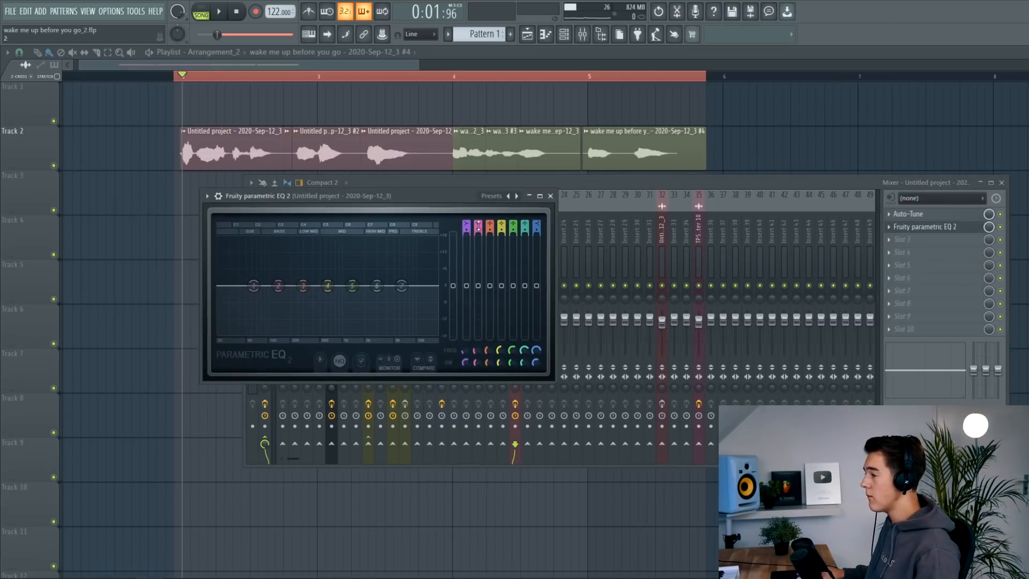
scroll(465, 225, down, 3)
drag(253, 285, 278, 289)
key(space)
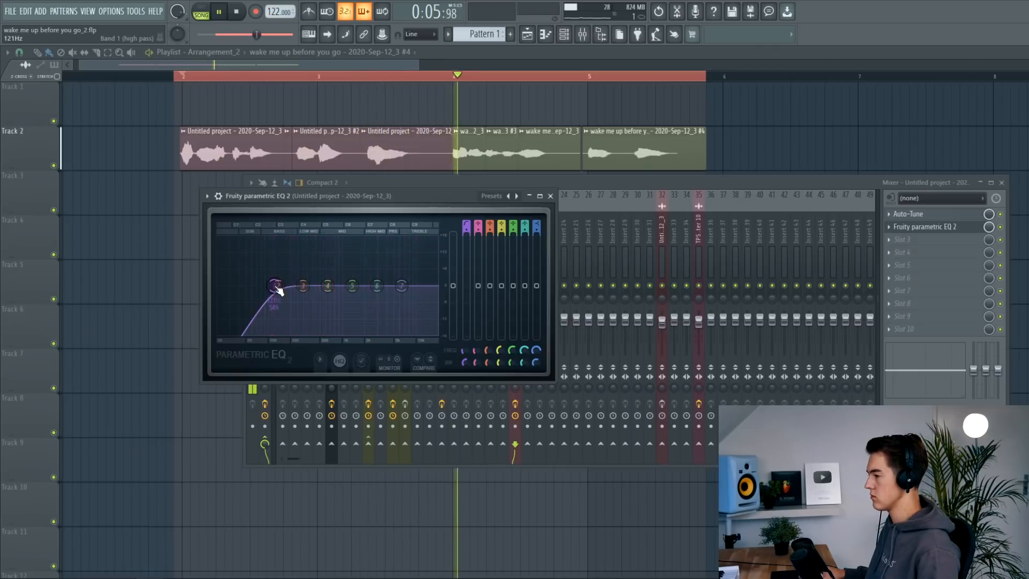
key(space)
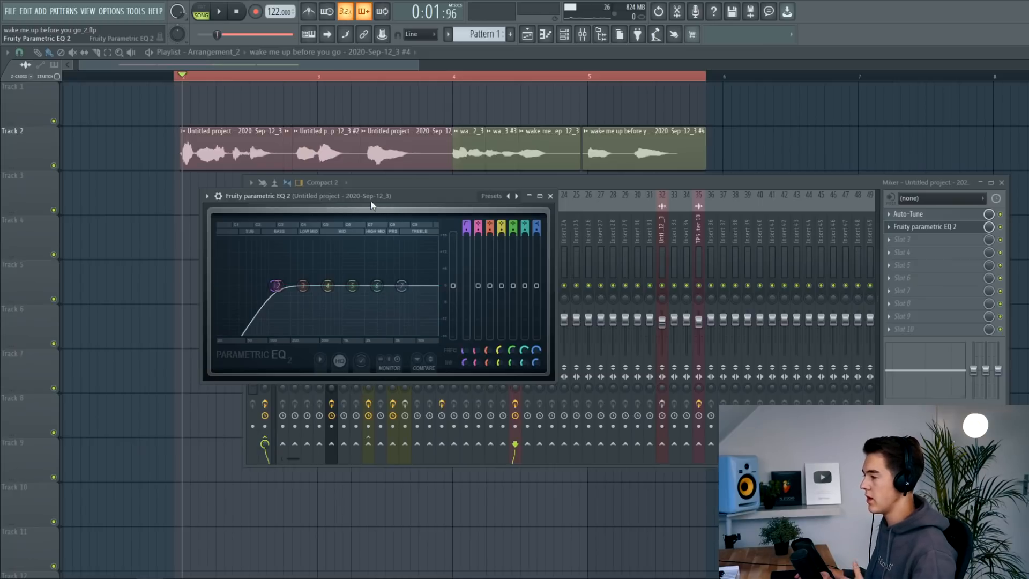
click(550, 196)
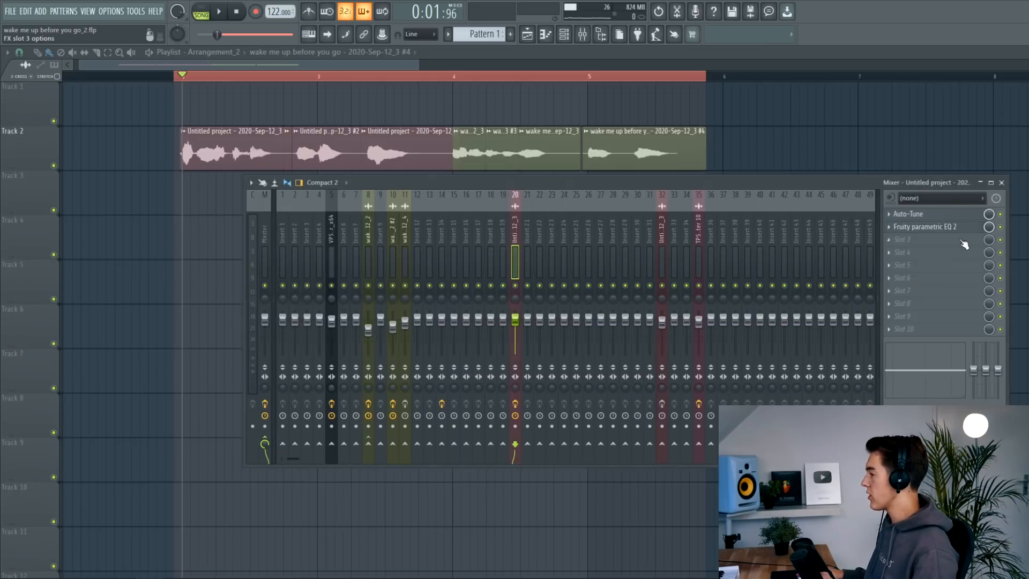
Load CLA Vocals Stereo in slot 4 and mute its delay and reverb sections
click(900, 251)
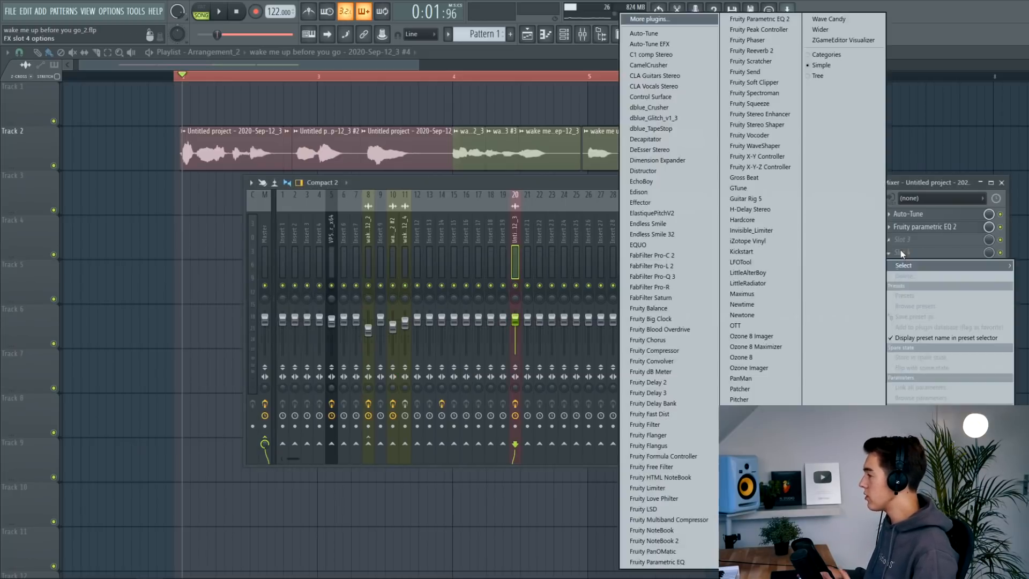
click(657, 85)
drag(192, 121, 246, 123)
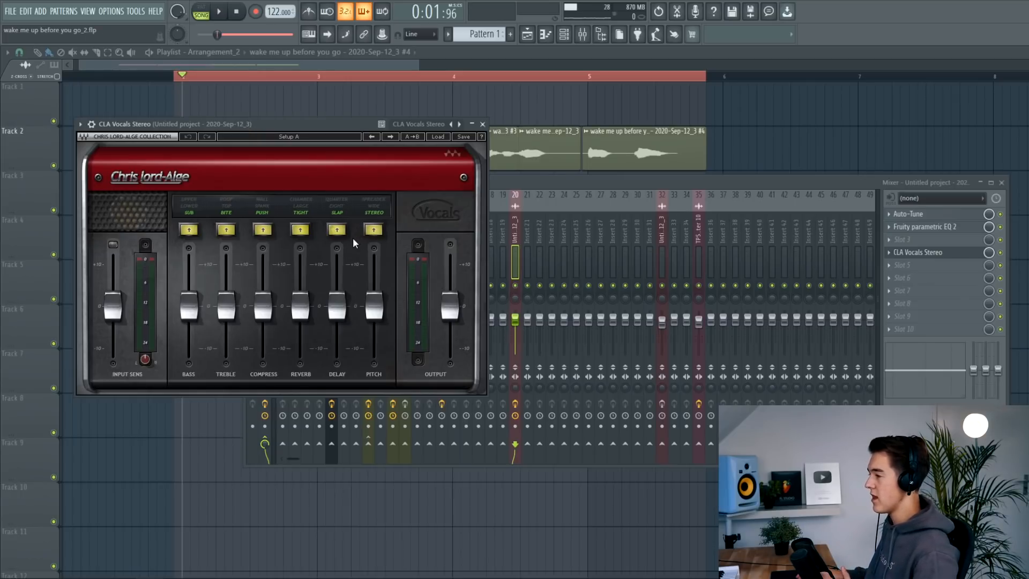
click(335, 231)
click(299, 230)
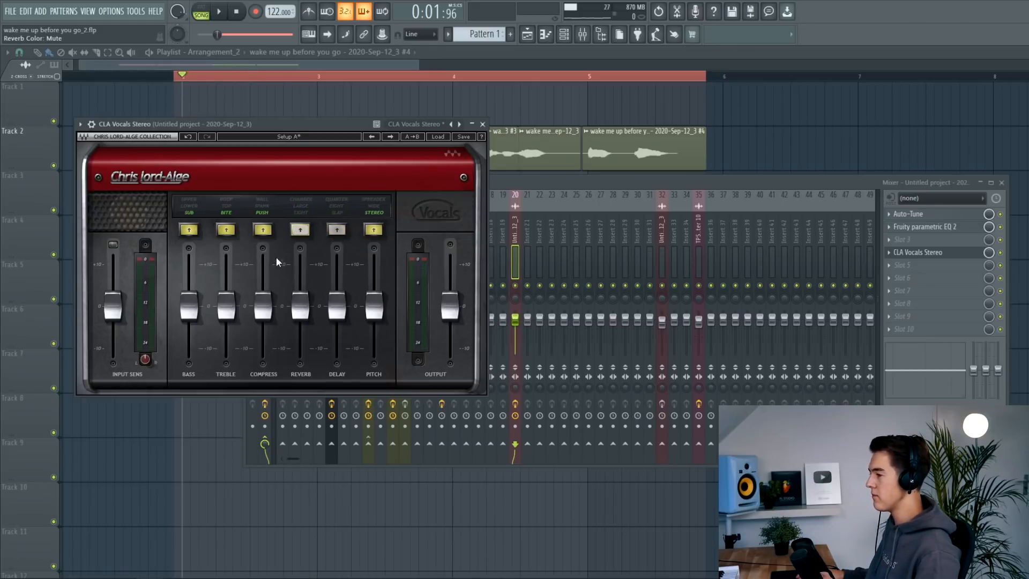
Switch the CLA Vocals compressor to Spank and raise Compress to 3.7, auditioning the vocal
click(263, 232)
drag(263, 303, 264, 290)
key(space)
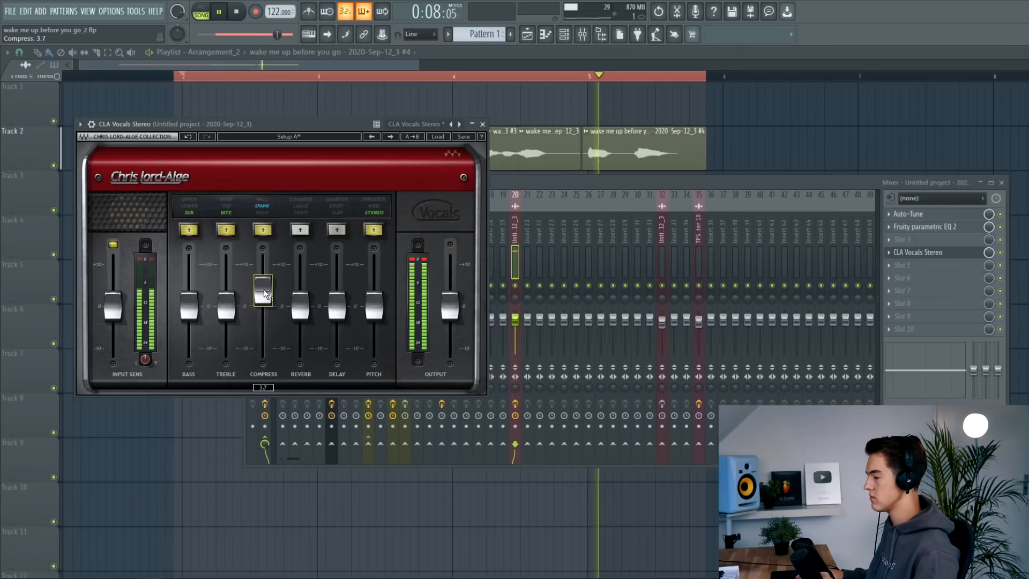
key(space)
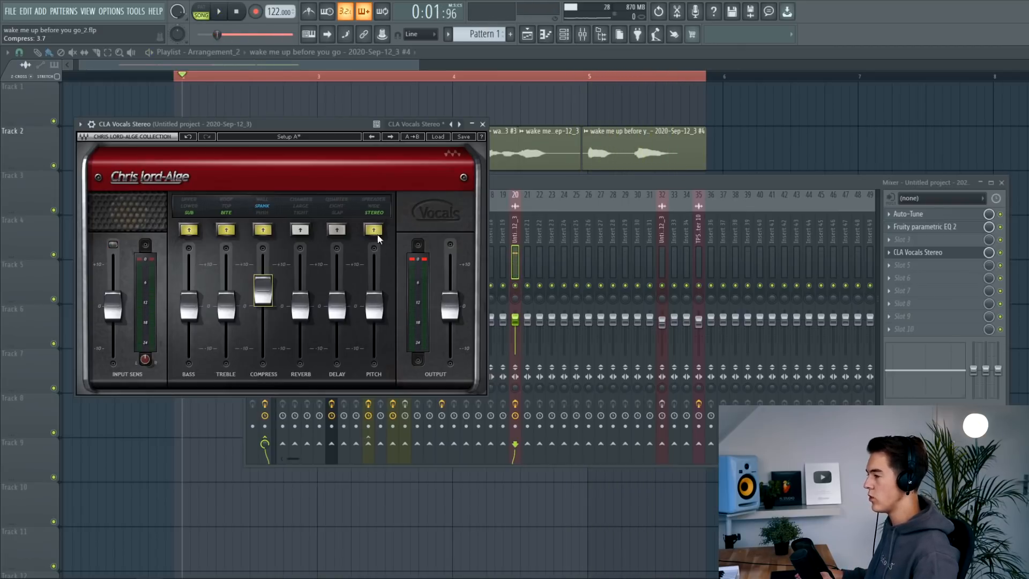
Raise the CLA Vocals Pitch fader to 2.7 and play back the vocal to check it
drag(375, 310, 377, 298)
key(space)
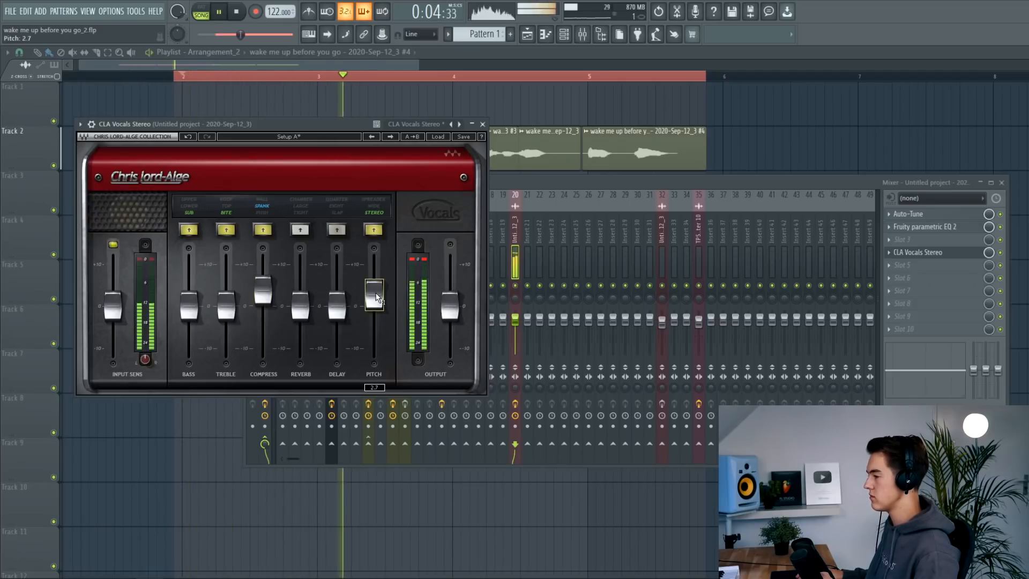
mouse_move(319, 125)
mouse_down()
mouse_move(413, 122)
mouse_move(312, 141)
mouse_up()
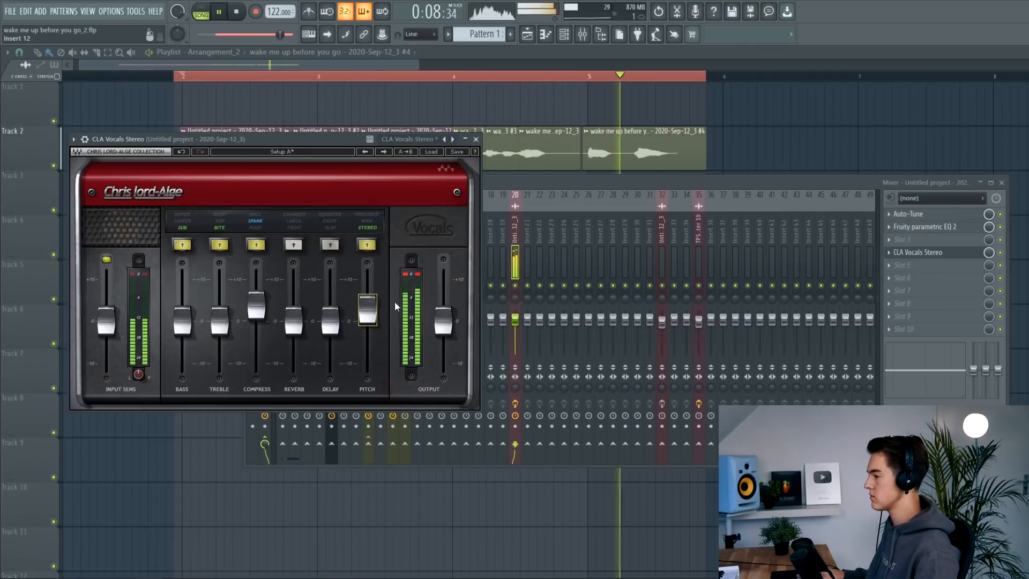
click(236, 11)
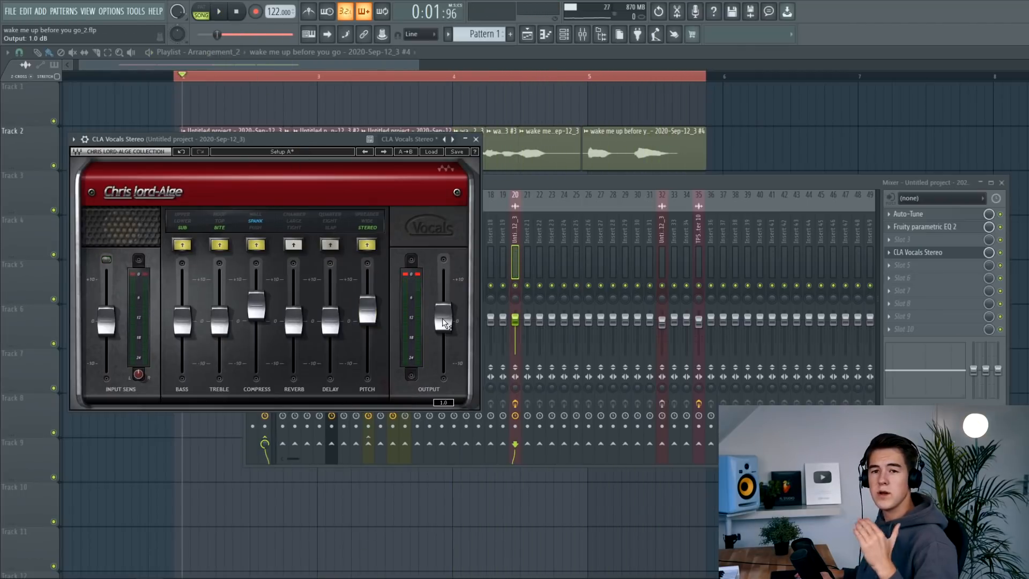
Lower the CLA Vocals output fader below 0 dB while auditioning the vocal
drag(450, 316, 450, 339)
key(space)
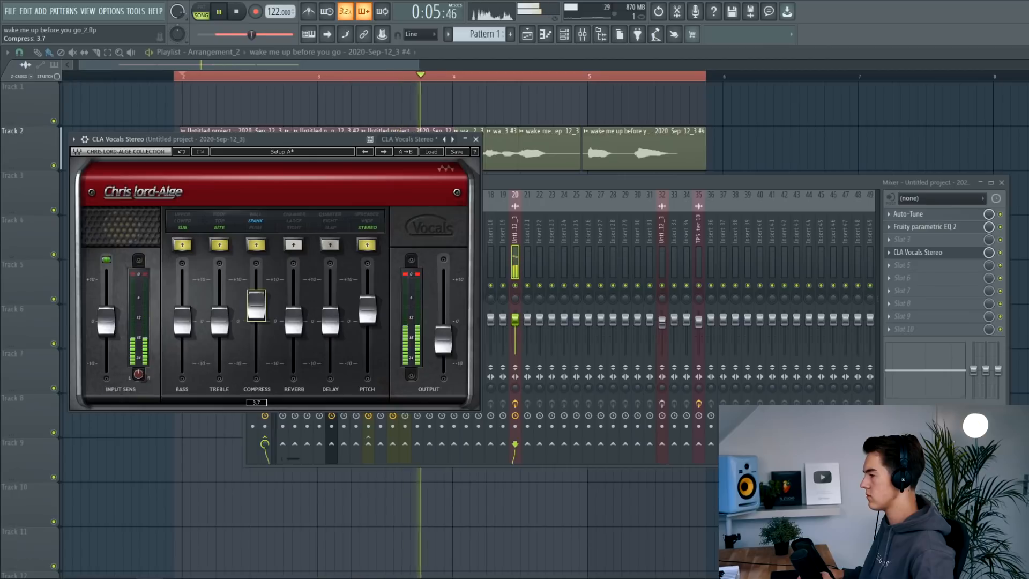
drag(444, 338, 440, 338)
key(space)
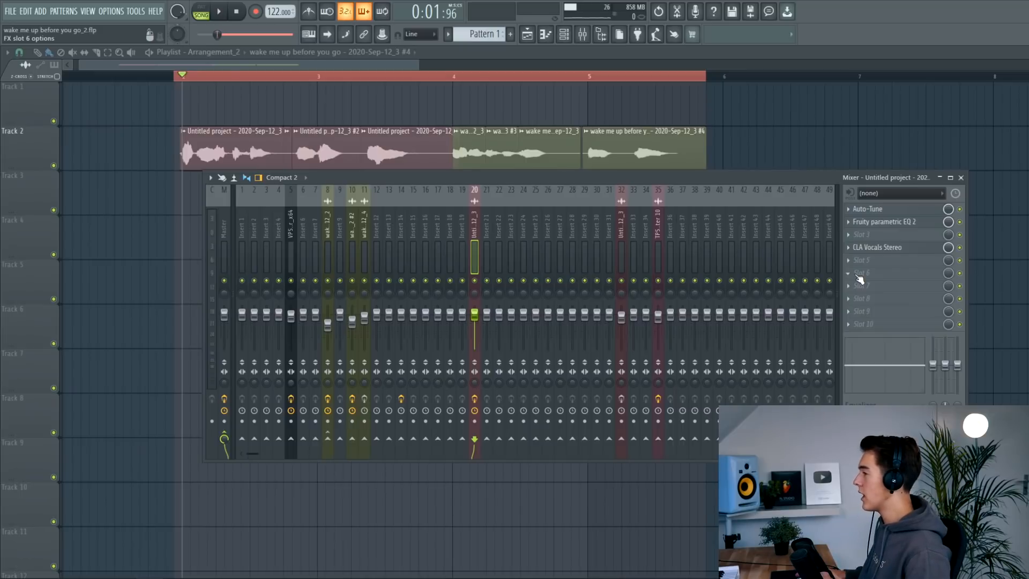
Load the OTT multiband compressor in slot 6 of the vocal's mixer track
click(859, 277)
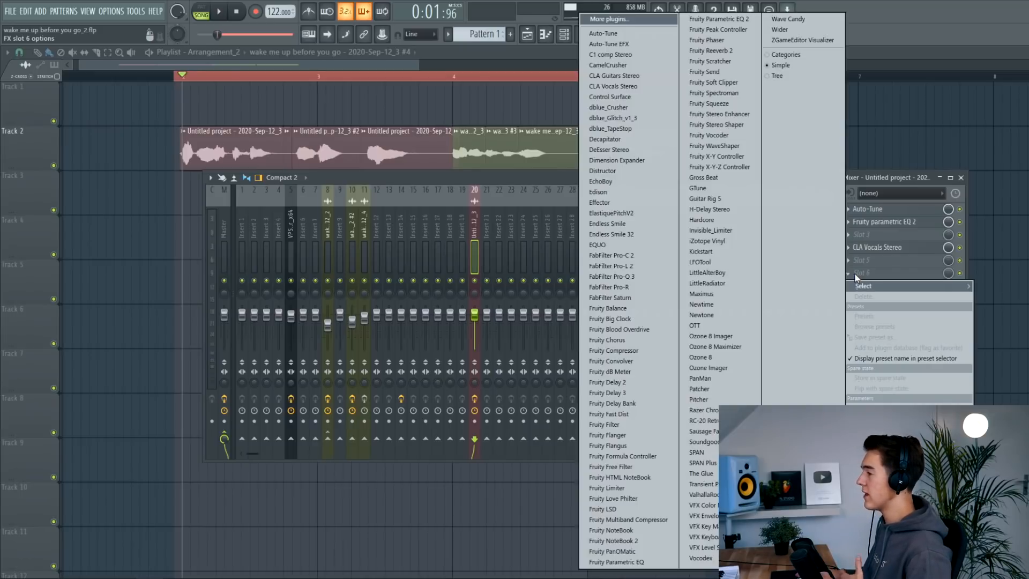
click(715, 323)
click(726, 289)
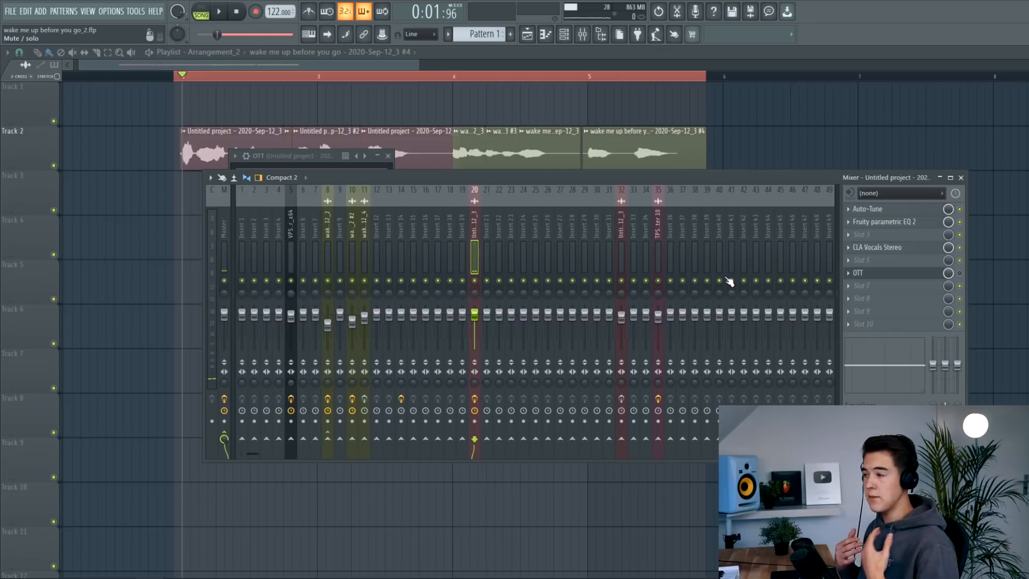
click(320, 155)
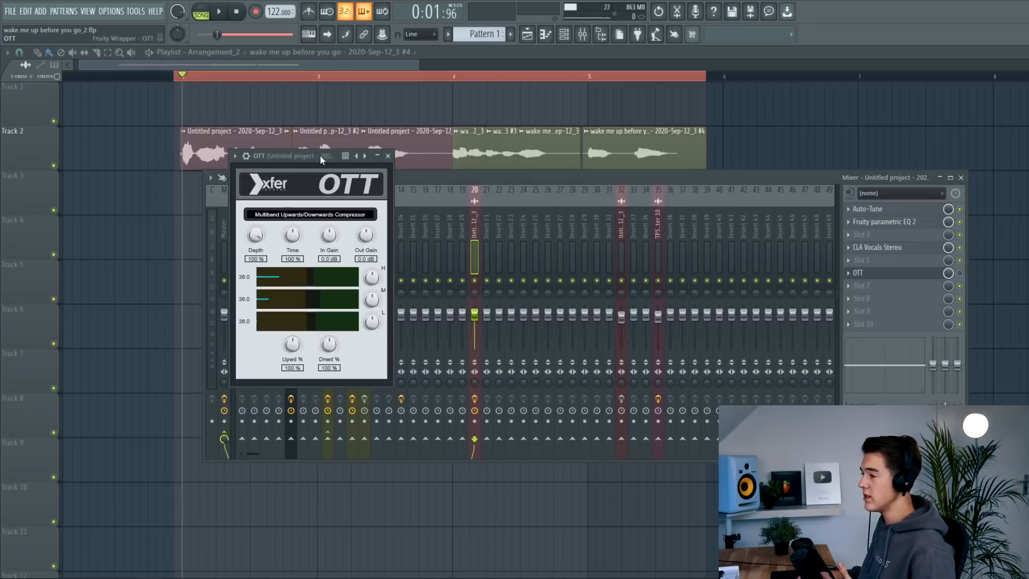
Enable OTT, reduce its depth to 13 % for playback and settle on a depth of 23 %
drag(255, 235, 250, 281)
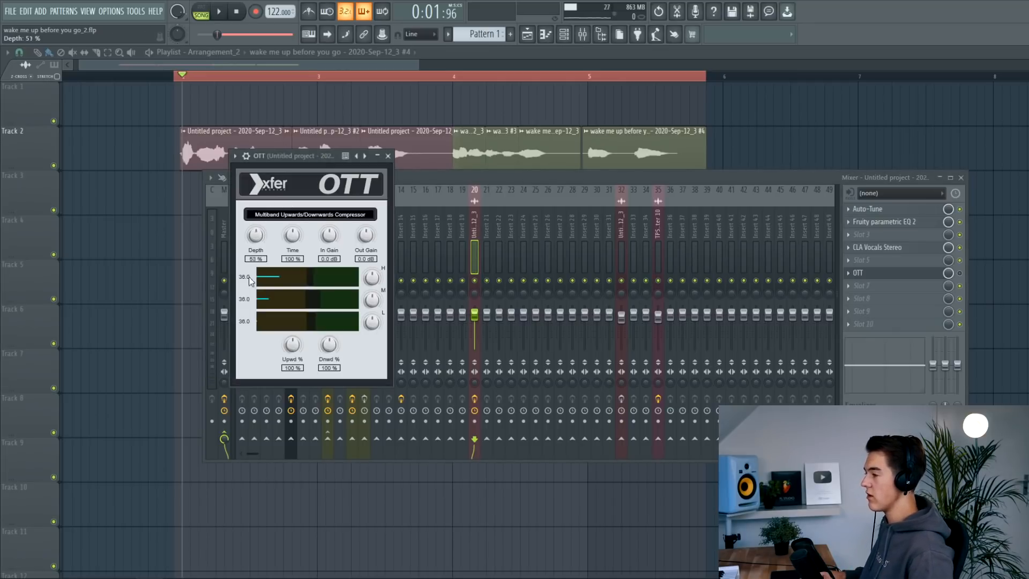
click(959, 274)
drag(301, 159, 304, 151)
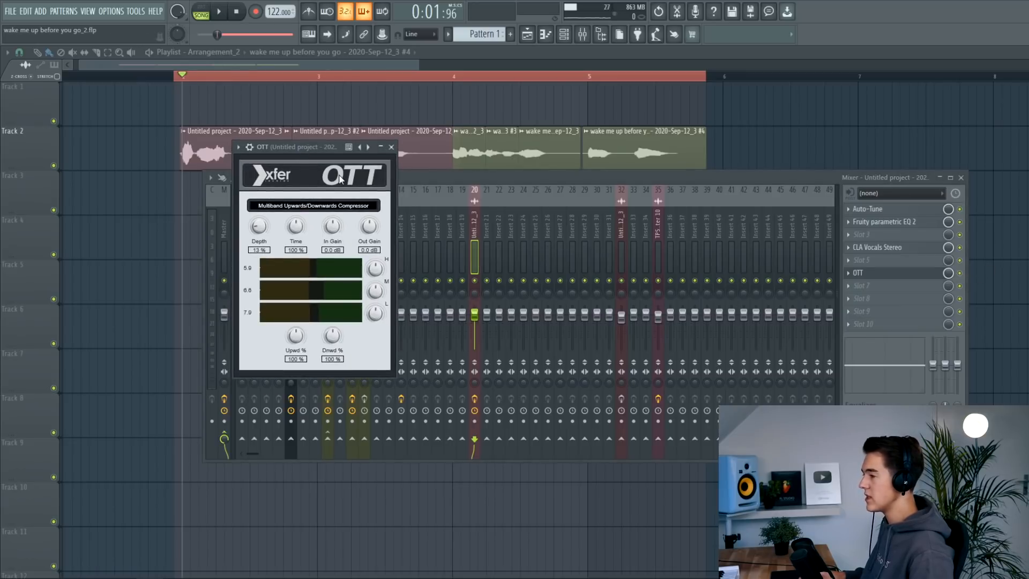
key(space)
mouse_move(258, 229)
mouse_down()
mouse_move(278, 181)
mouse_move(262, 223)
mouse_up()
click(239, 15)
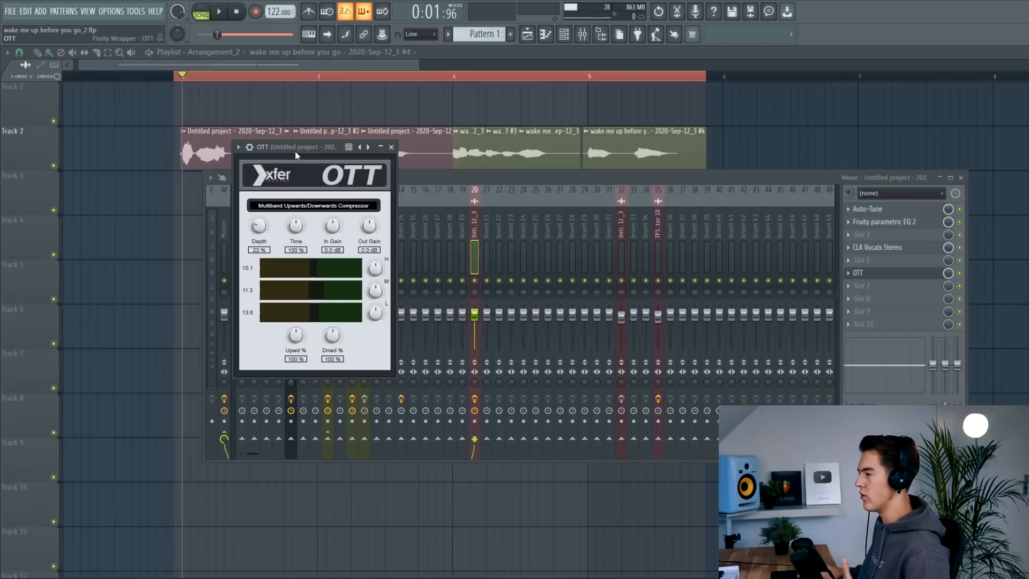
Close the OTT window and load the ValhallaRoom reverb in slot 7 of the vocal's mixer track
click(391, 146)
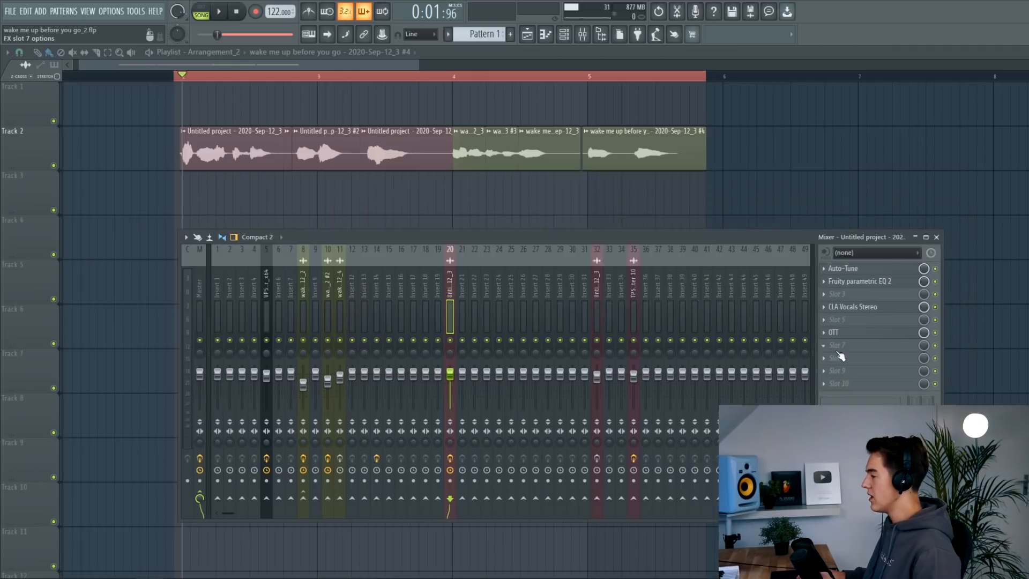
click(857, 345)
mouse_move(857, 328)
click(689, 494)
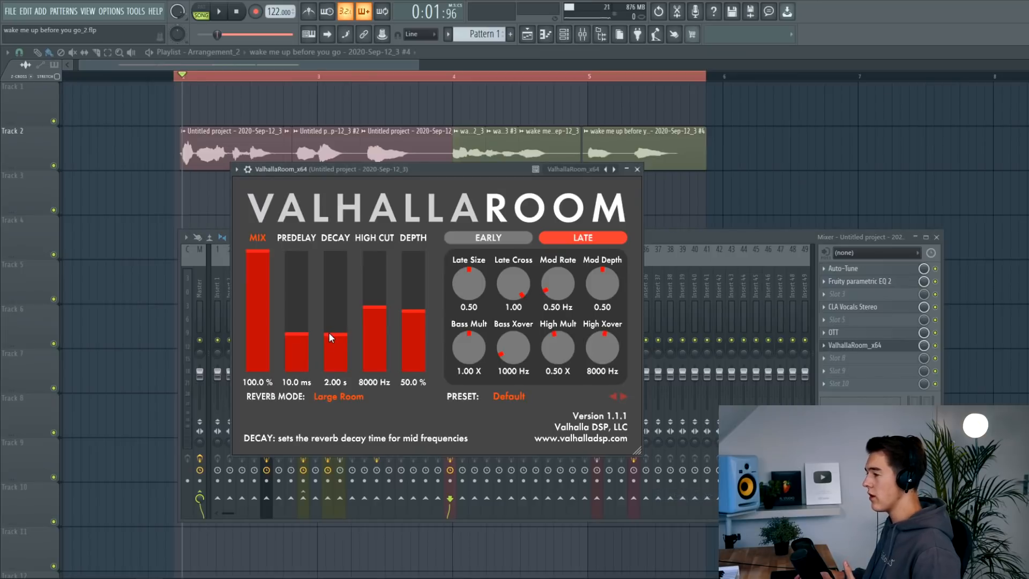
Shorten the ValhallaRoom decay to 0.59 s and reduce the reverb mix to 27.2 %
drag(328, 336, 331, 347)
scroll(333, 346, down, 2)
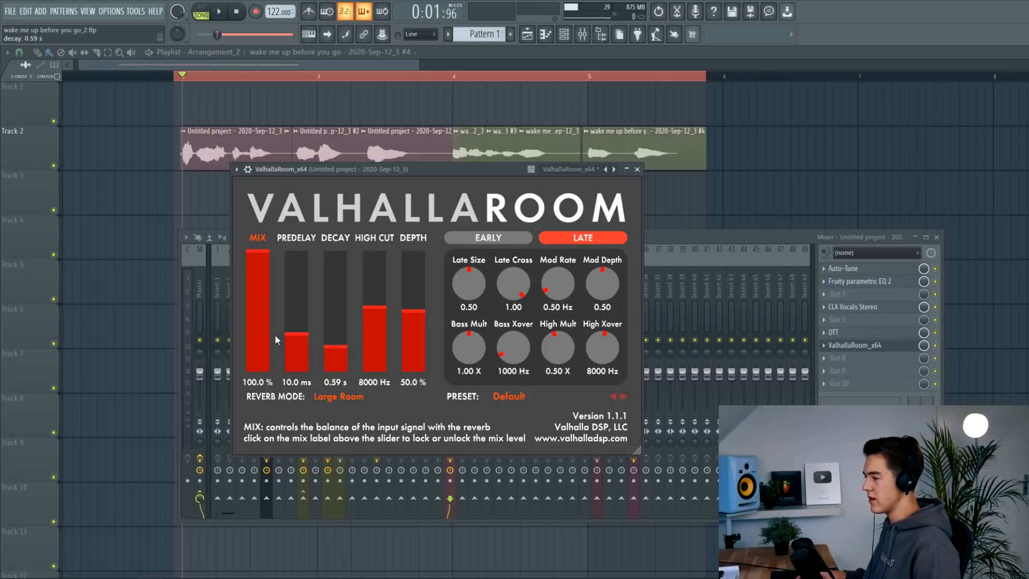
drag(257, 314, 256, 338)
Fine-tune the reverb during vocal playback to a 33.2 % mix, 0.31 s decay and 59 % depth
key(space)
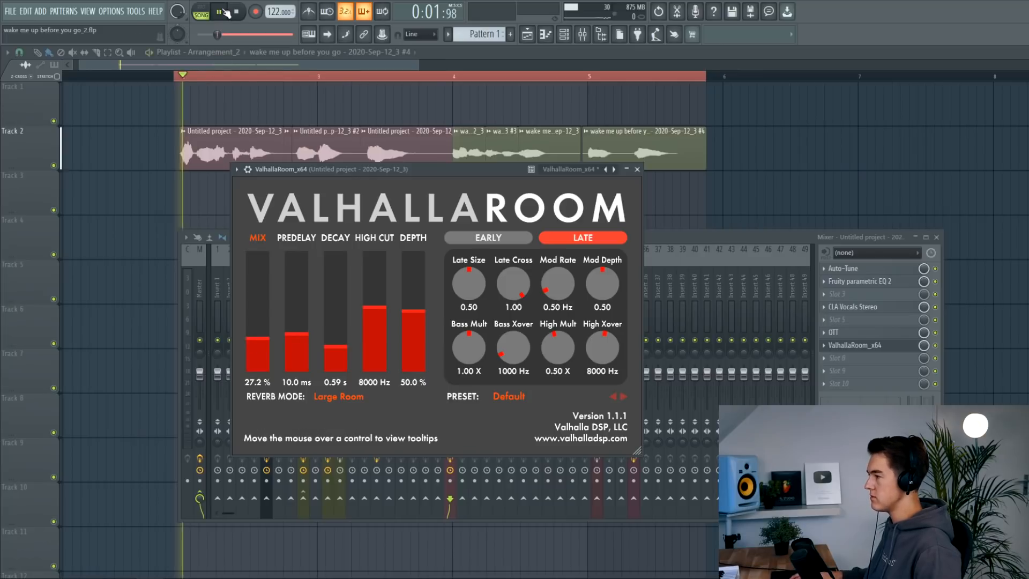
drag(326, 343, 325, 349)
mouse_move(253, 338)
mouse_down()
mouse_move(251, 310)
mouse_move(249, 326)
mouse_up()
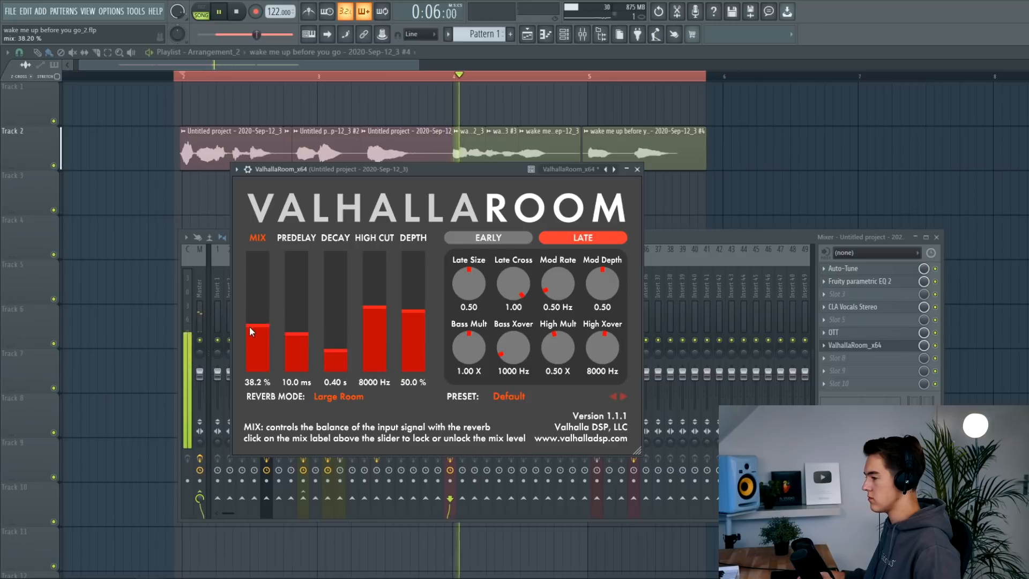
drag(335, 349, 334, 354)
drag(257, 325, 257, 331)
drag(414, 311, 415, 305)
key(space)
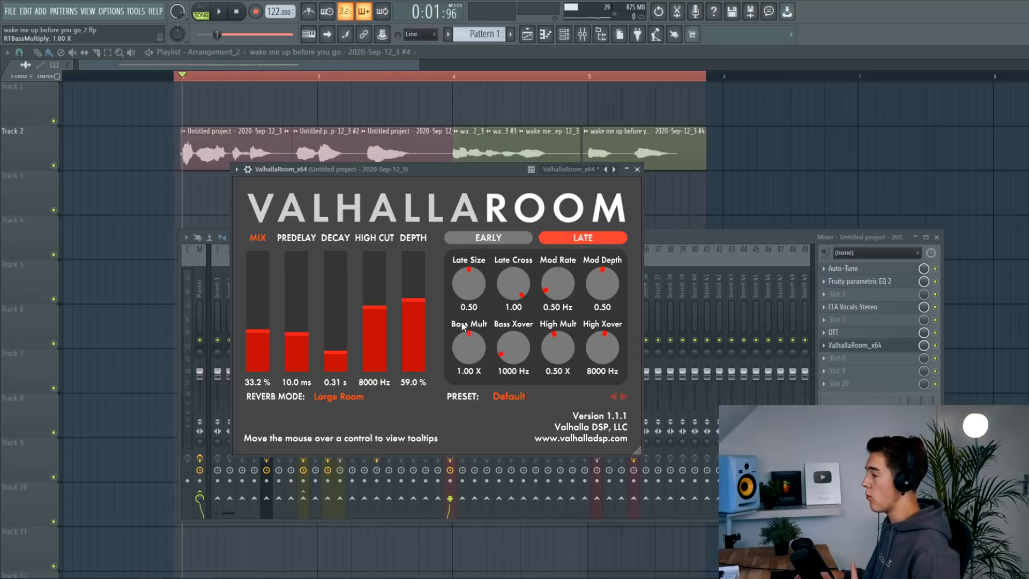
Reduce the reverb's Bass Mult to 0.50 X and close all plugin and mixer windows
drag(470, 352, 461, 414)
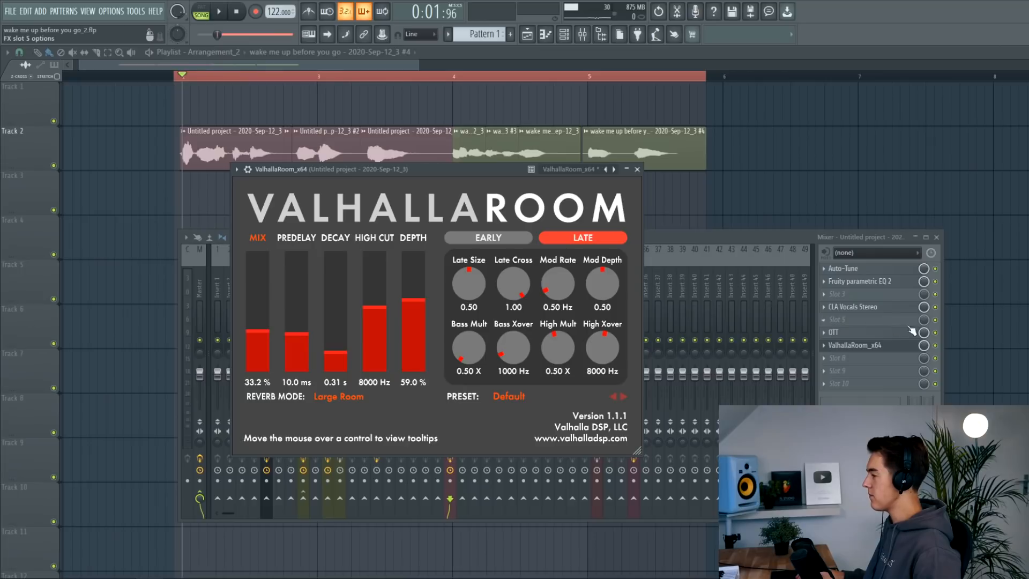
key(F12)
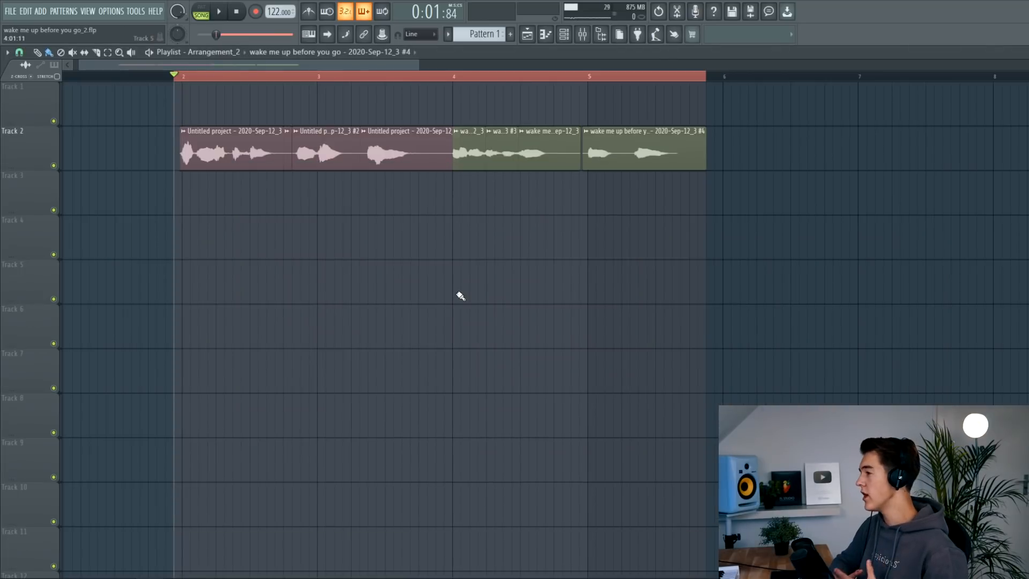